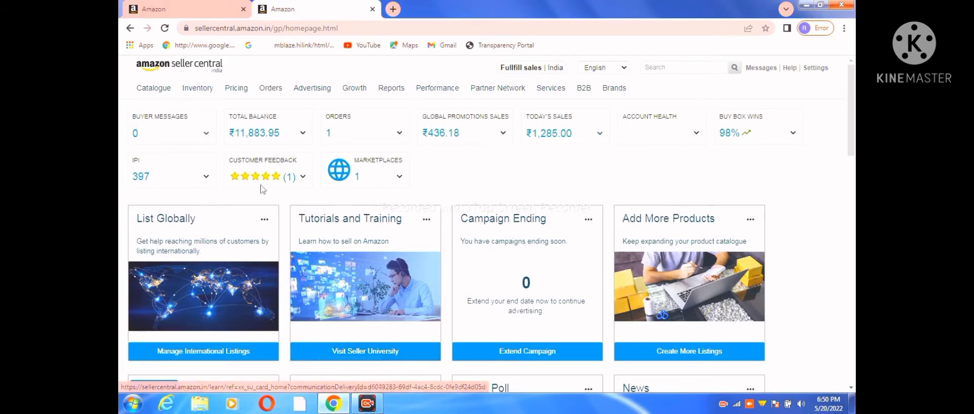
Open the advertising coupons page and start creating a new coupon
left_click(183, 12)
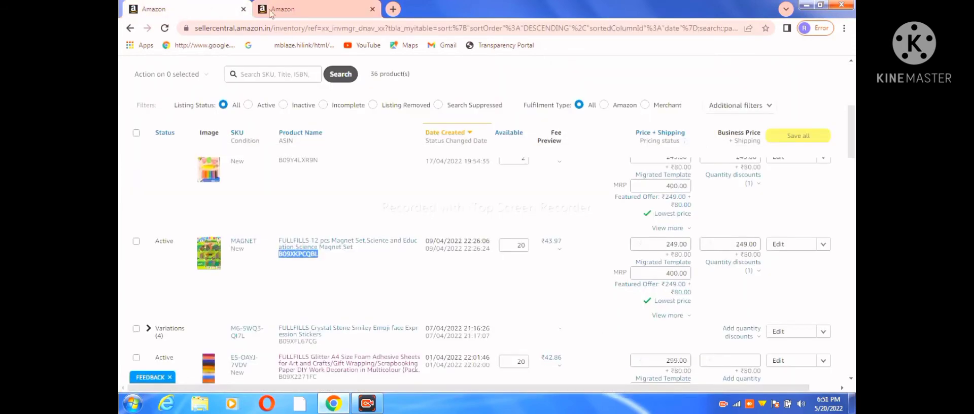
left_click(302, 6)
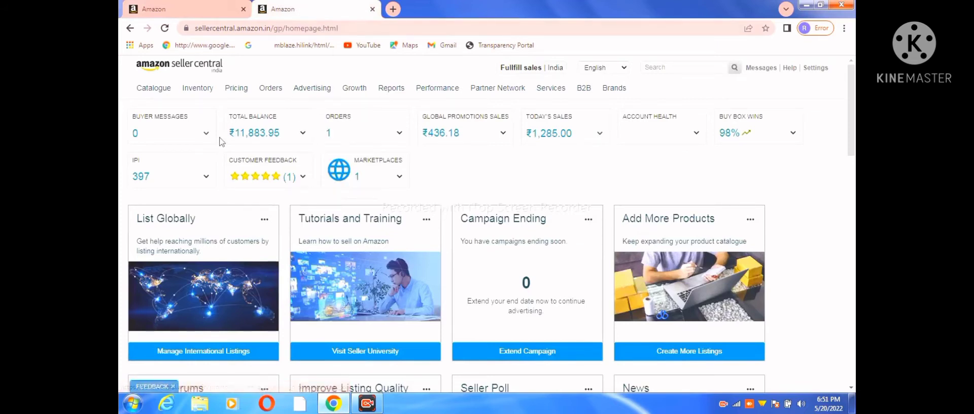
mouse_move(313, 92)
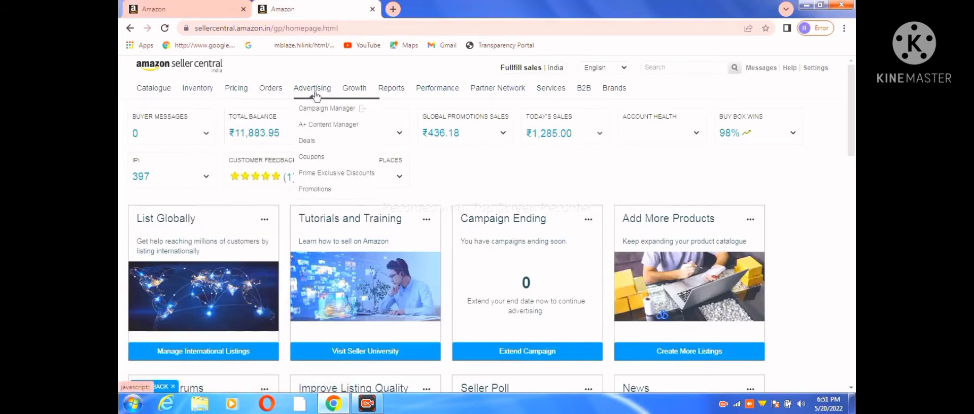
left_click(329, 162)
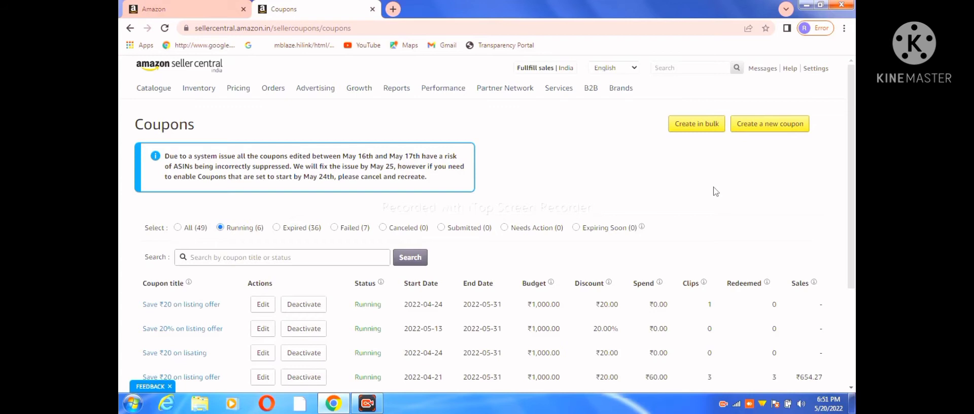
left_click(772, 123)
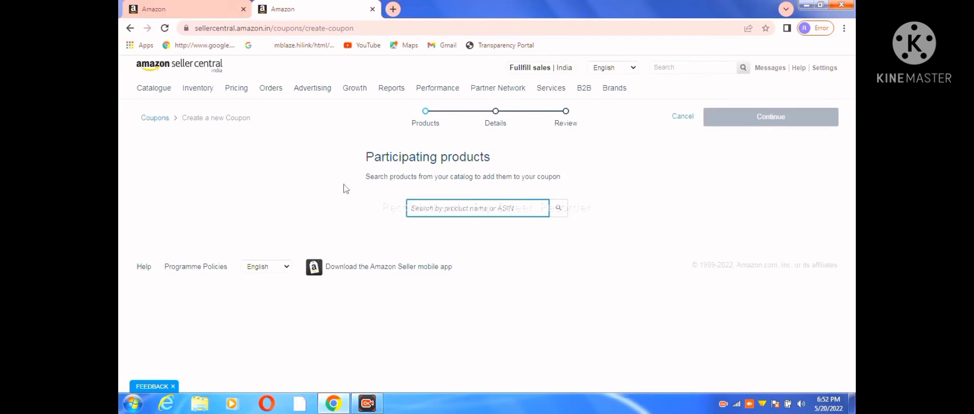
Find the magnet set by ASIN B09XKPCQBL, add it as the participating product and continue to the coupon details
left_click(177, 11)
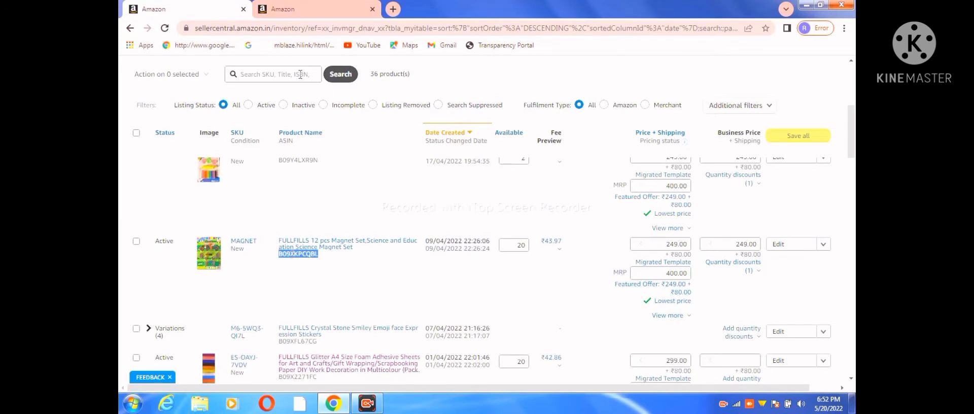
left_click(307, 10)
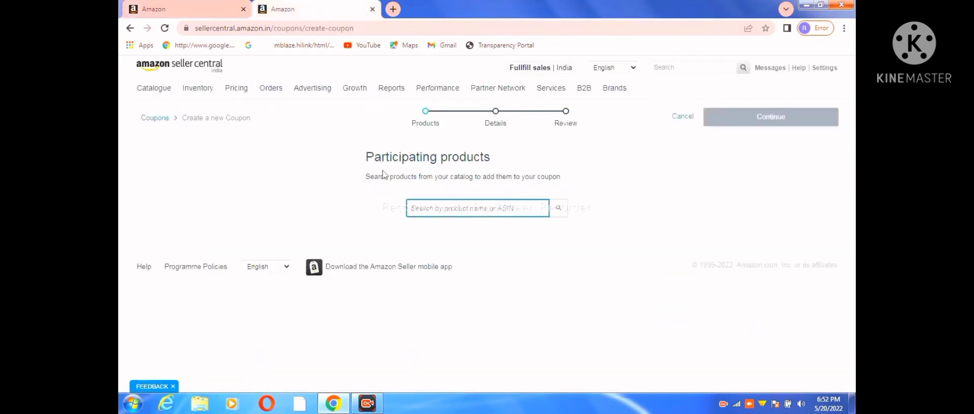
type("B09XKPCQBL")
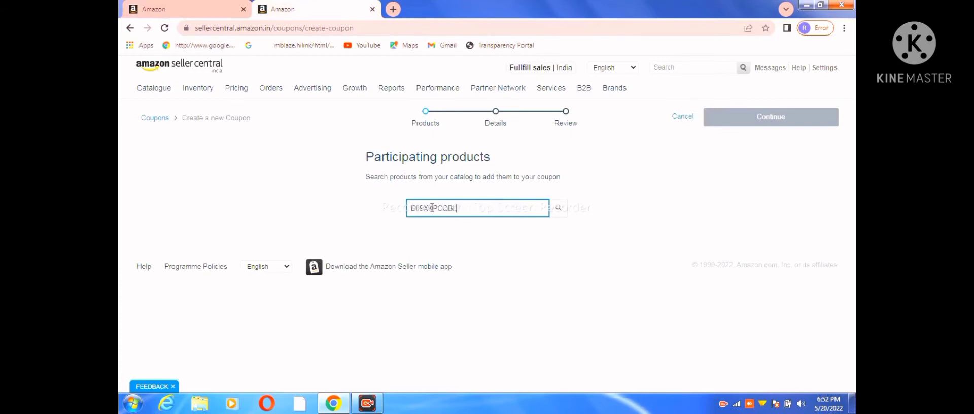
left_click(559, 208)
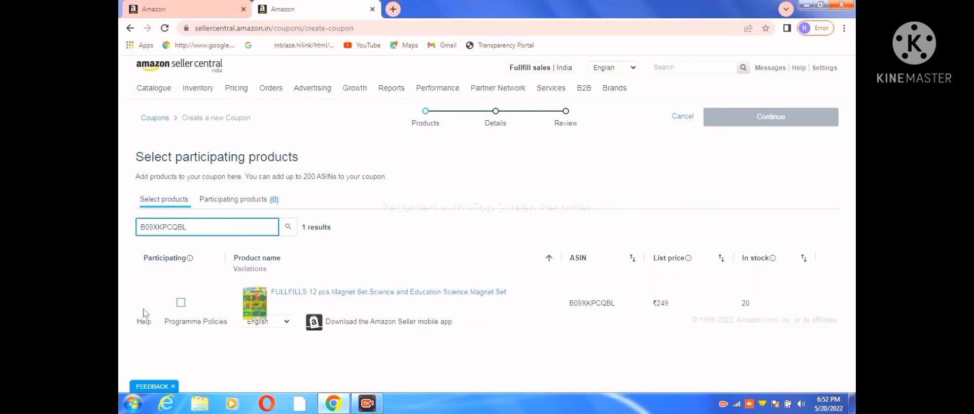
left_click(181, 304)
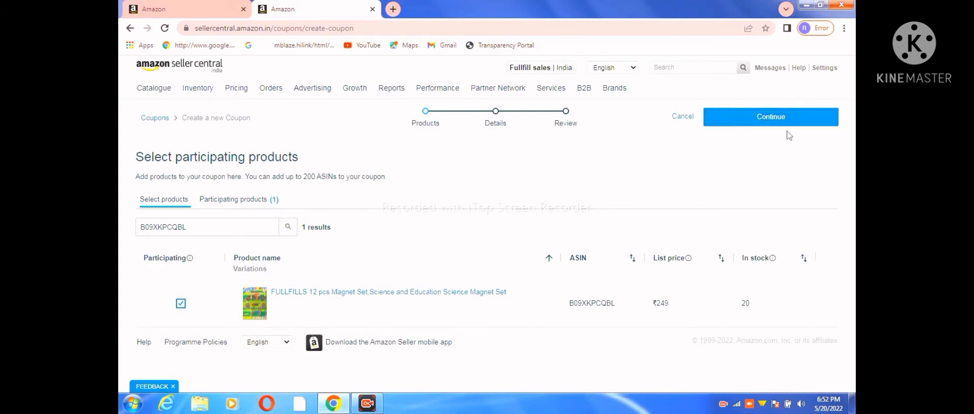
left_click(771, 118)
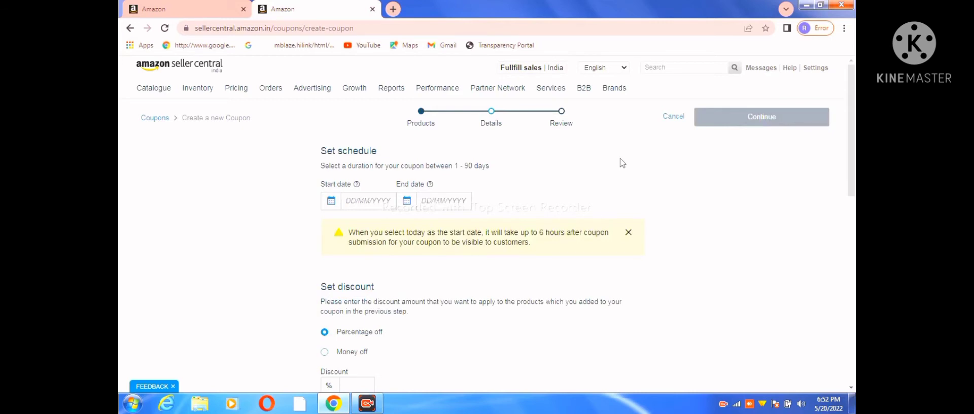
Schedule the coupon with start date 20/05/2022 and end date 19/06/2022
left_click(368, 202)
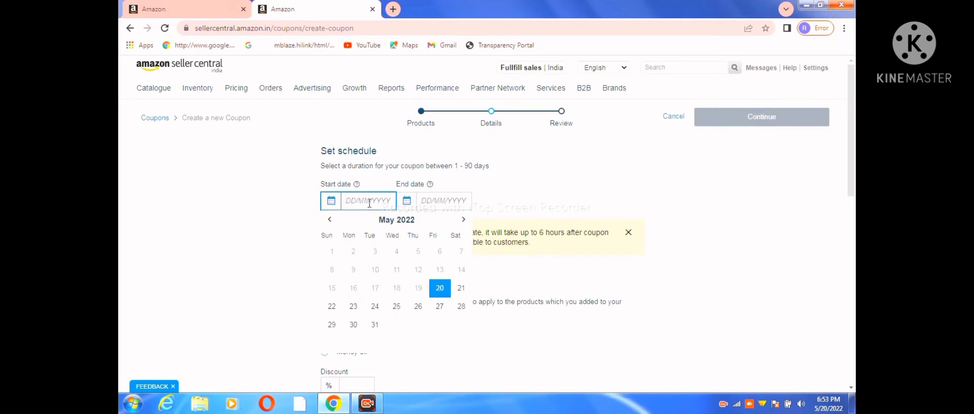
left_click(439, 290)
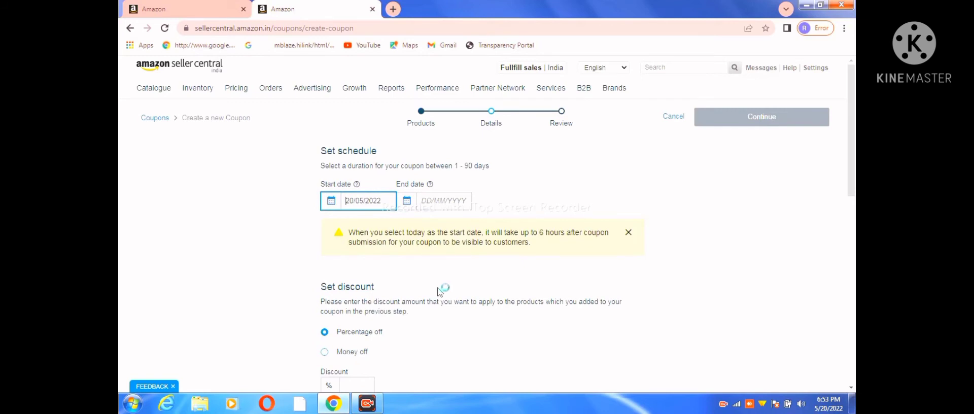
left_click(430, 205)
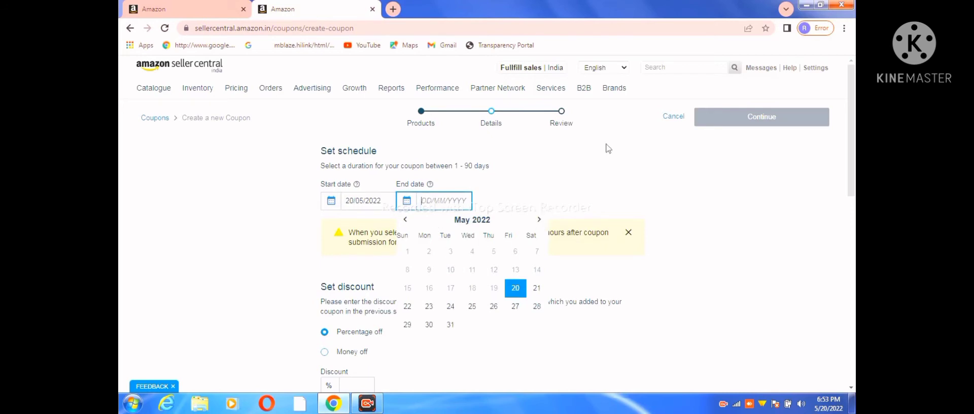
left_click(539, 222)
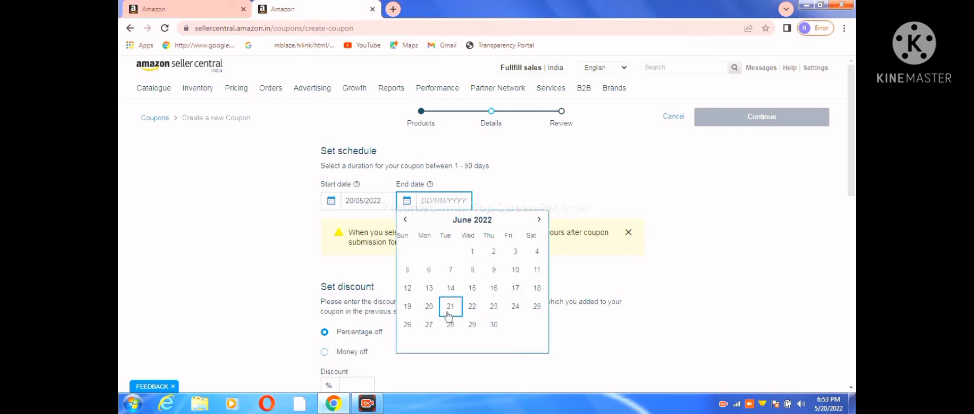
left_click(411, 307)
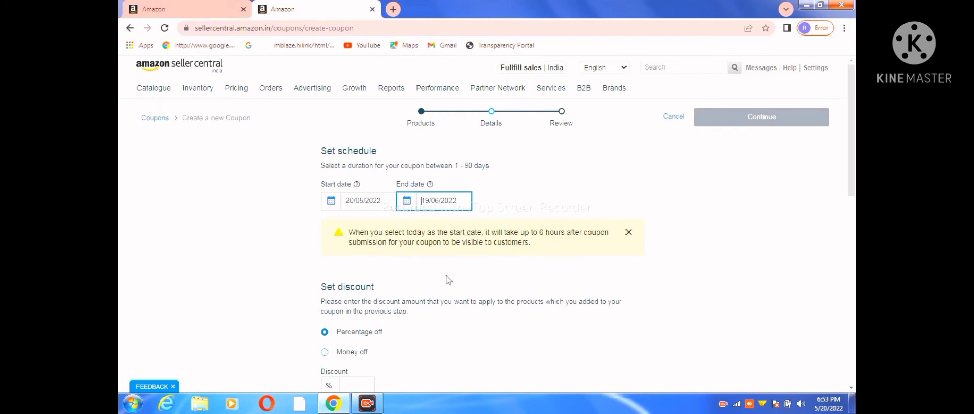
Try a percentage-off discount of 10% for the coupon
scroll(453, 280, "down", 3)
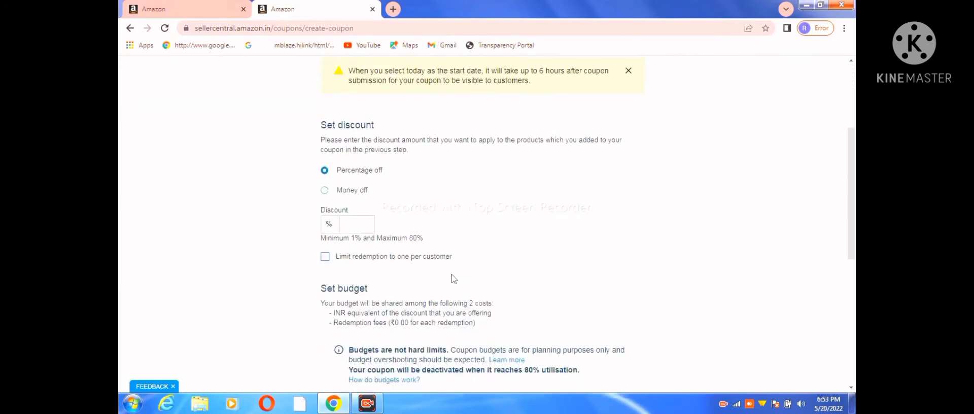
scroll(454, 278, "up", 2)
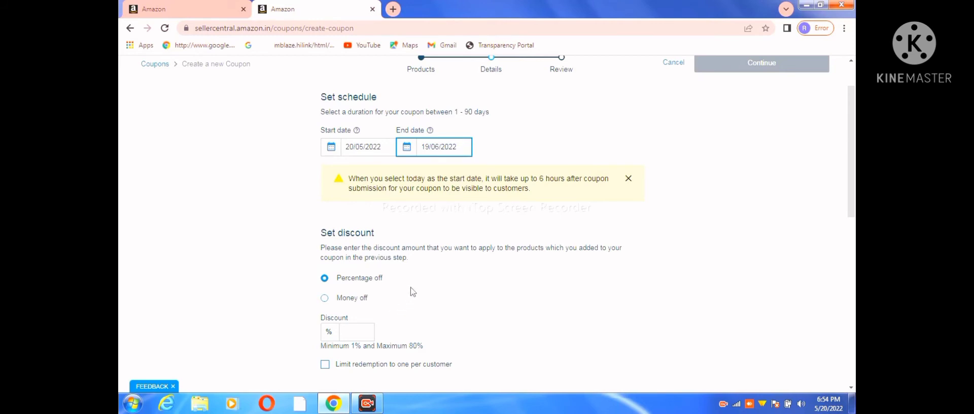
scroll(433, 276, "up", 1)
scroll(431, 274, "down", 4)
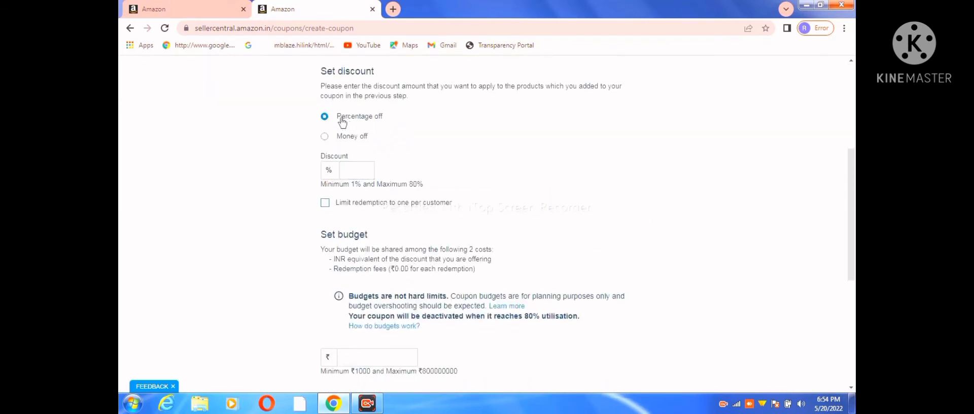
left_click(347, 173)
type("1019/06/2022")
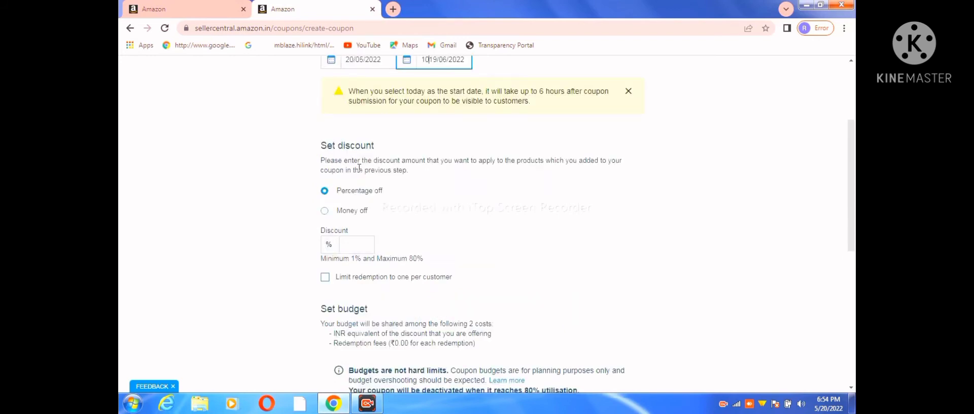
left_click(352, 246)
left_click(352, 247)
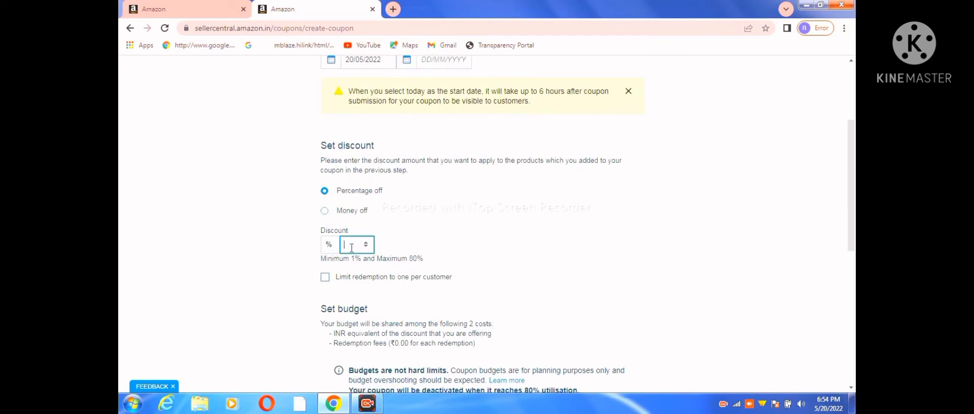
type("10")
Make the discount a money-off amount of ₹20 and limit redemption to one per customer
left_click(325, 211)
left_click(350, 250)
type("2")
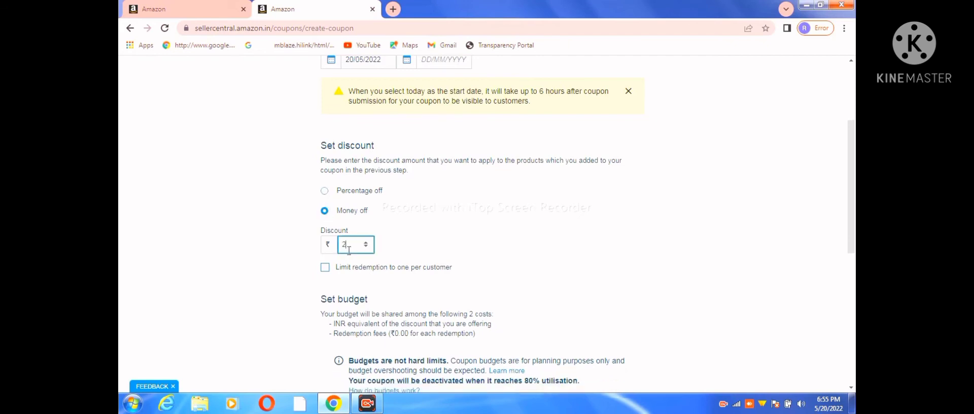
type("0")
left_click(325, 268)
Set the coupon budget to ₹1000 and complete the coupon title with "LISTING OFFER"
left_click(850, 321)
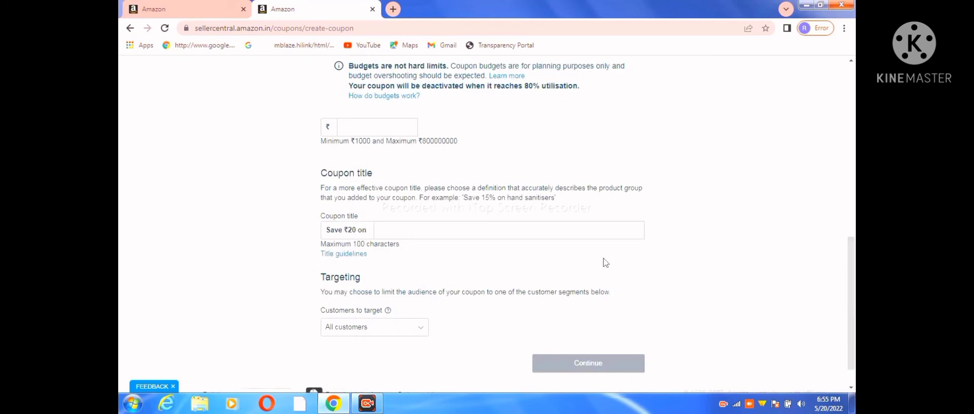
left_click(358, 129)
type("1000")
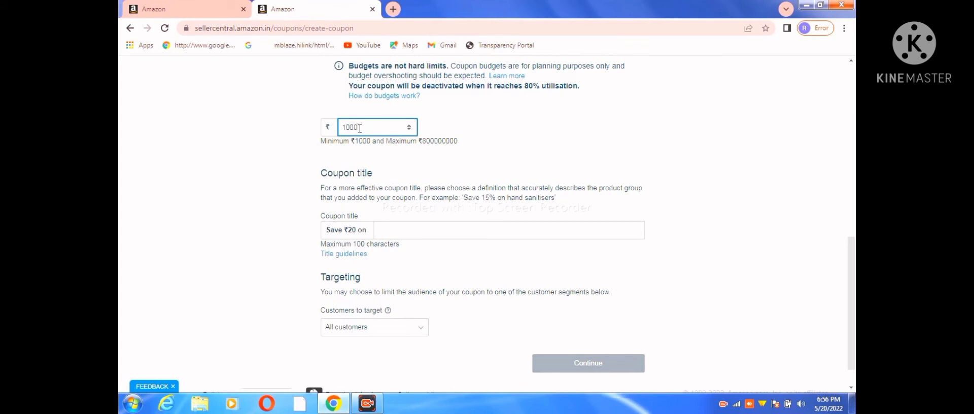
left_click(392, 229)
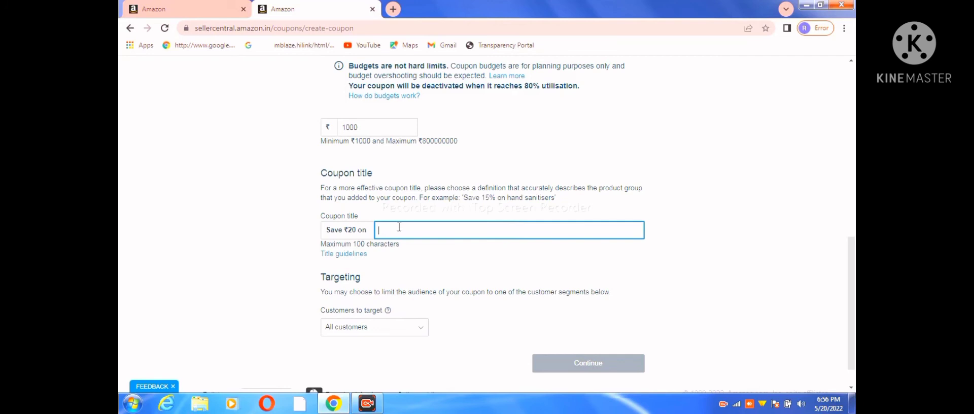
type("LISTING OFFER")
Target the coupon at all customers and continue to the review stage
left_click(420, 332)
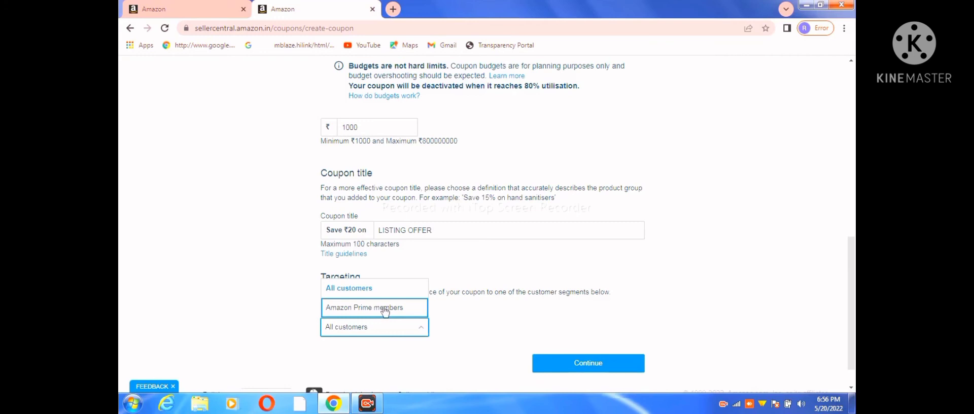
left_click(359, 289)
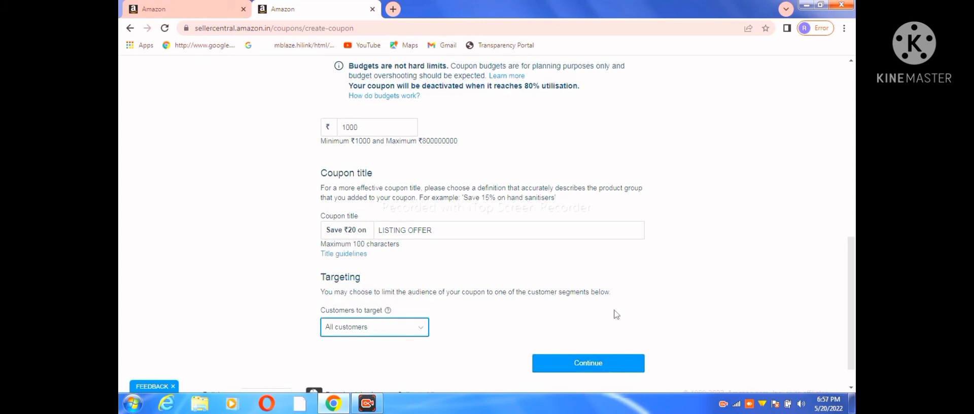
left_click(586, 363)
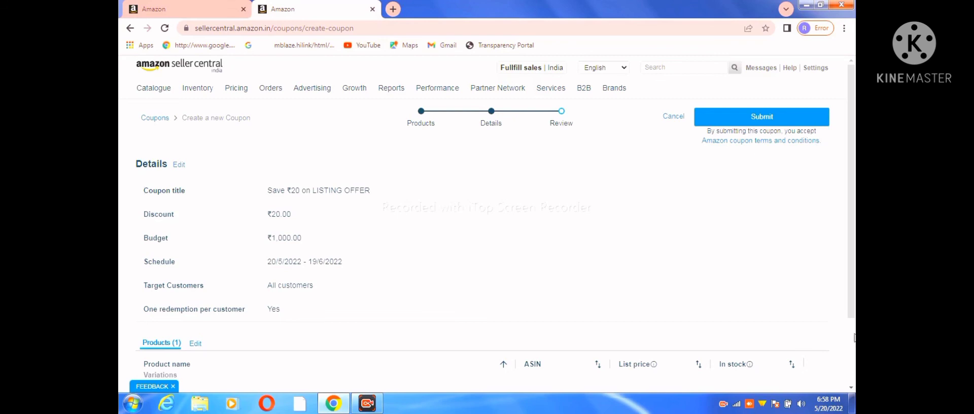
Check the coupon's details and participating product on the review page, and submit the coupon
scroll(855, 337, "down", 3)
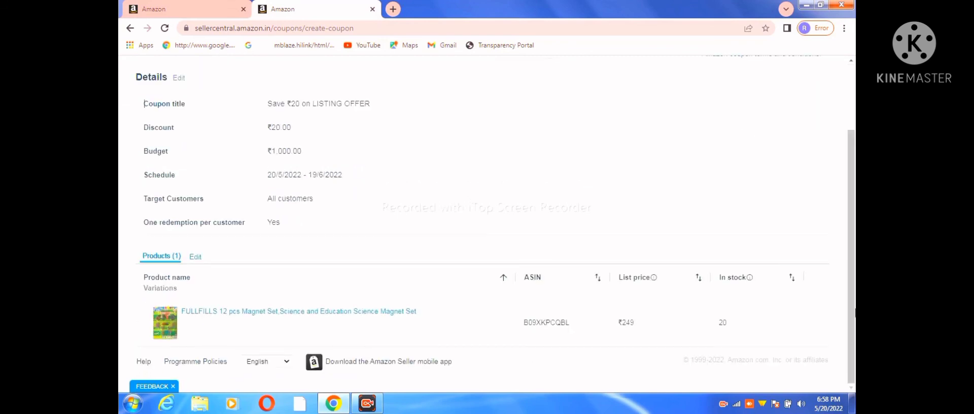
scroll(843, 126, "up", 3)
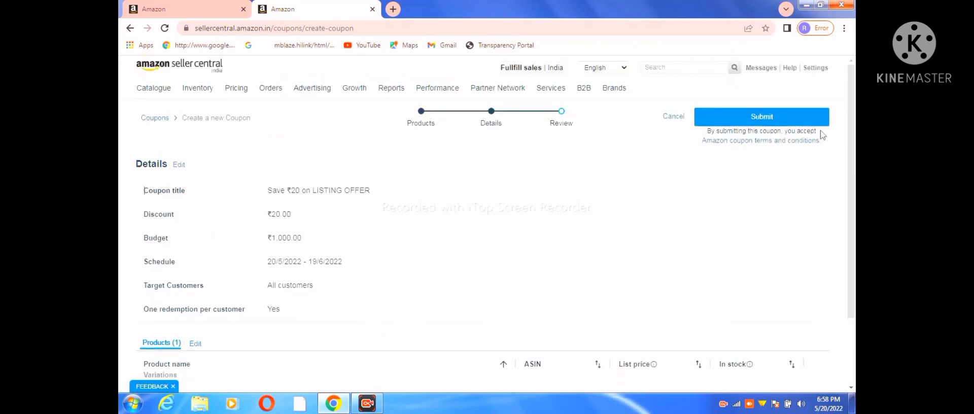
left_click(760, 121)
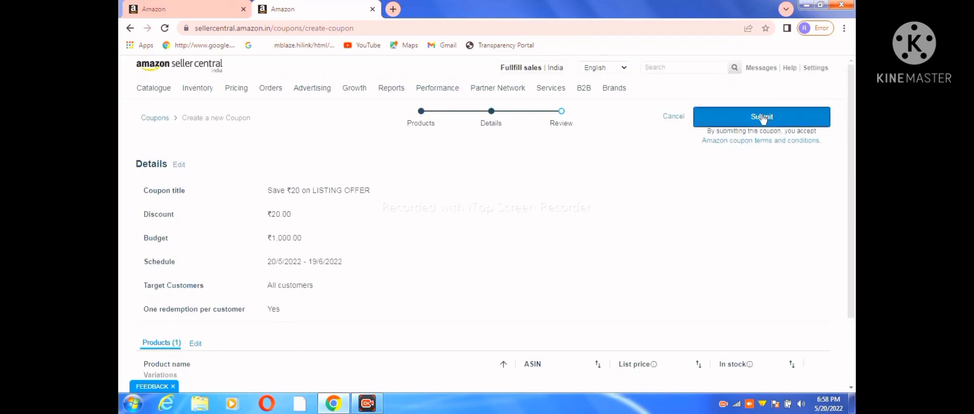